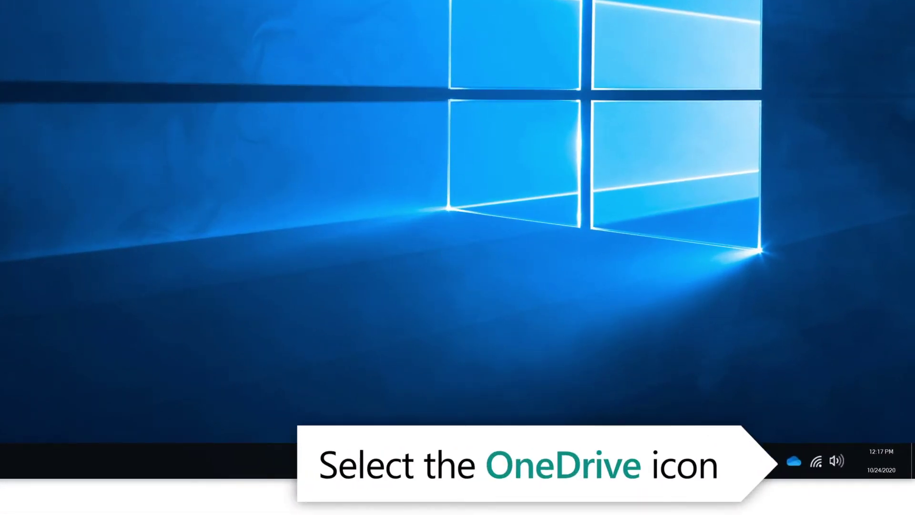
Step: Open OneDrive Settings from the tray icon's Help & Settings menu
{"action": "left_click", "coordinate": [793, 462]}
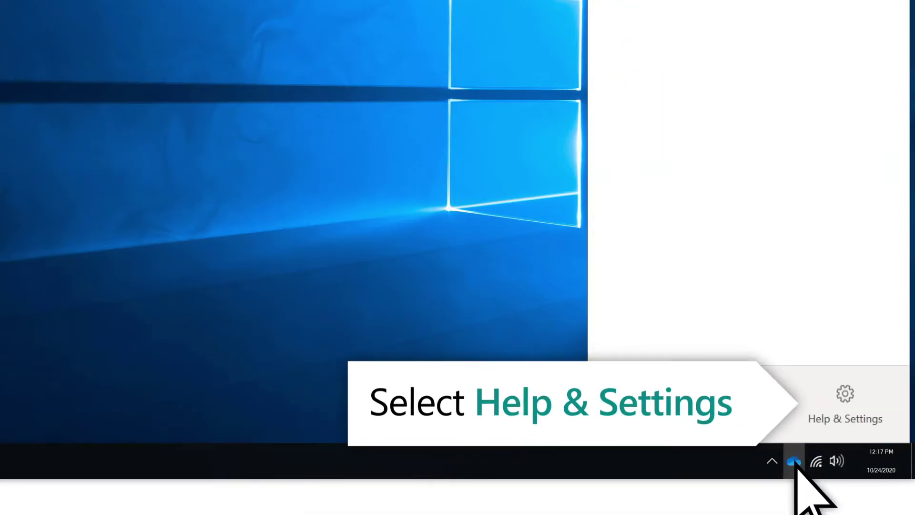
{"action": "left_click", "coordinate": [845, 414]}
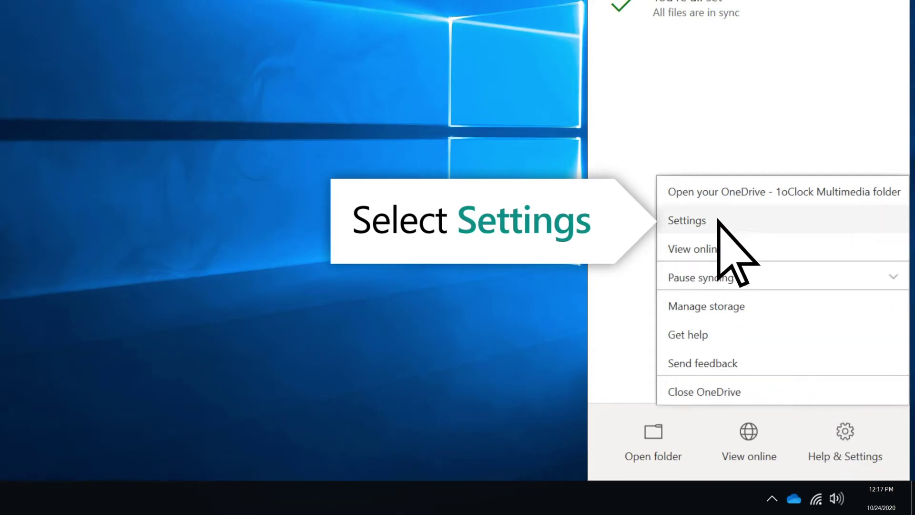
{"action": "left_click", "coordinate": [717, 220]}
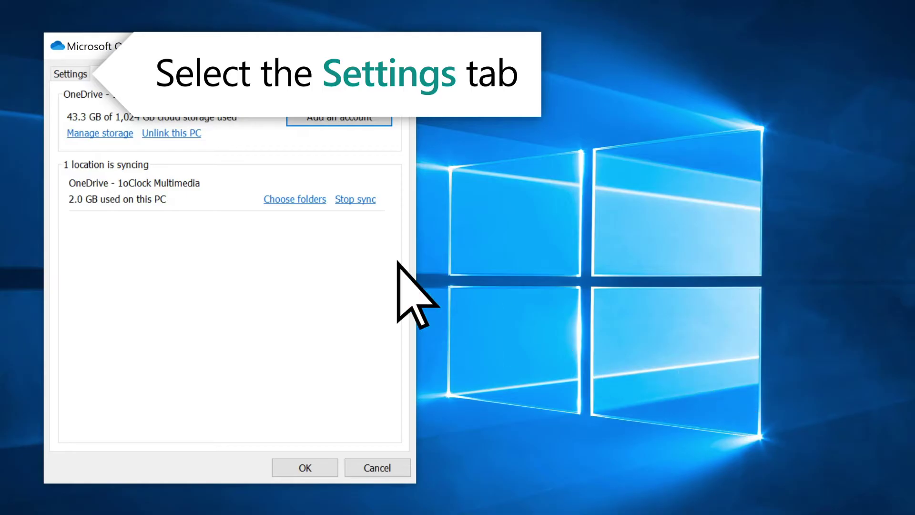
Step: Enable 'Save space and download files as you use them' on the Settings tab
{"action": "left_click", "coordinate": [70, 74]}
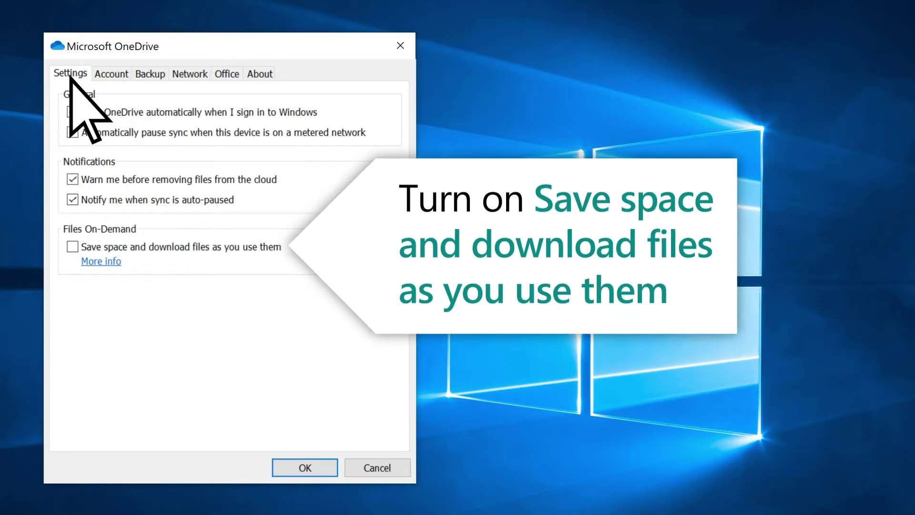
{"action": "left_click", "coordinate": [72, 247]}
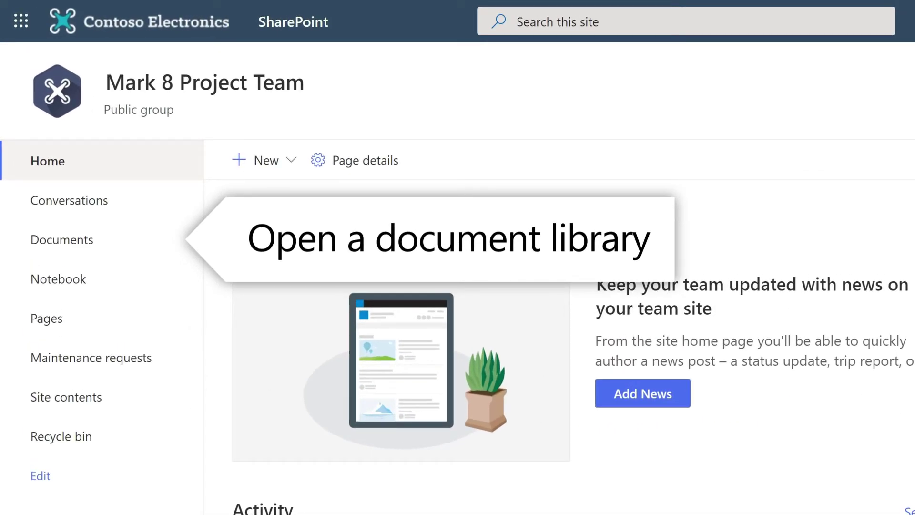
Step: Sync the Mark 8 Project Team Documents library, always allowing the site to open OneDrive
{"action": "left_click", "coordinate": [102, 240]}
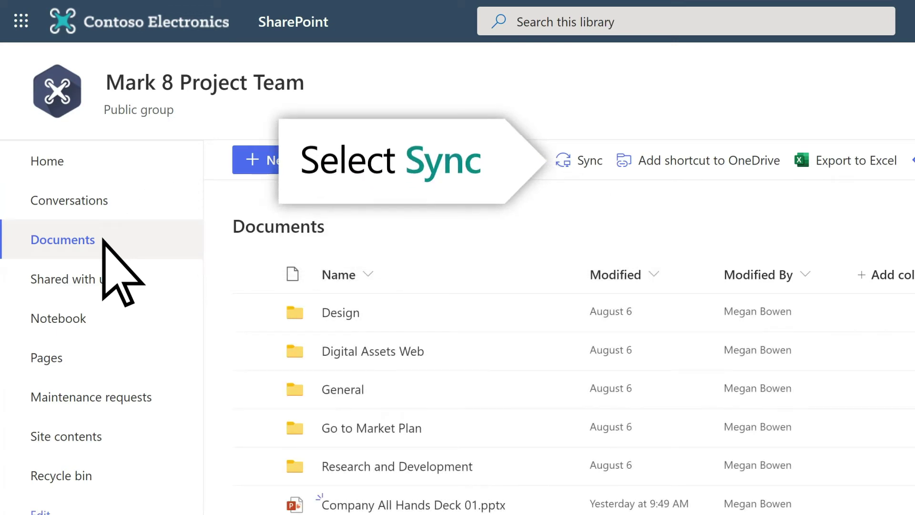
{"action": "left_click", "coordinate": [563, 161]}
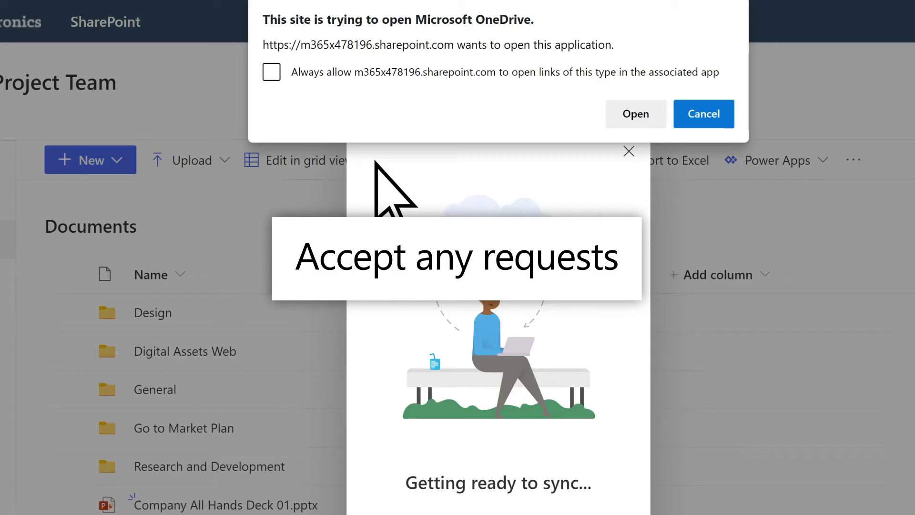
{"action": "left_click", "coordinate": [271, 71]}
{"action": "left_click", "coordinate": [621, 117]}
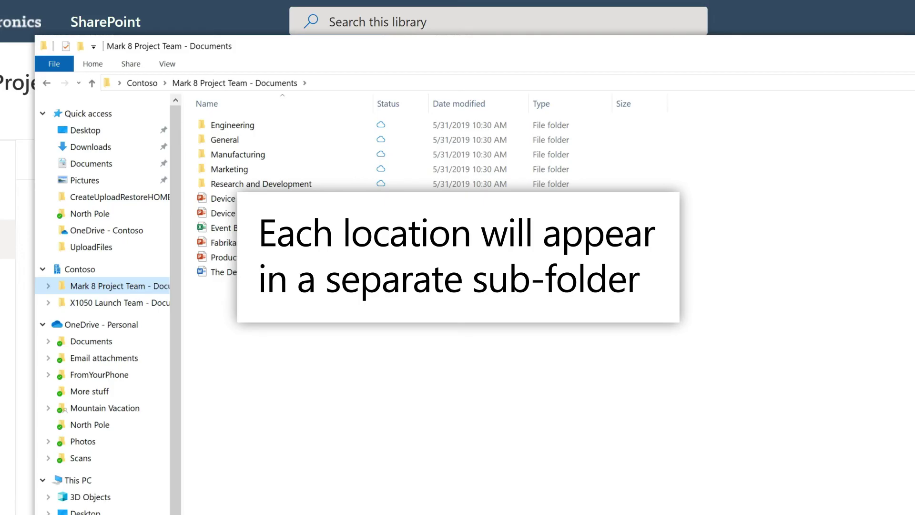
Step: Expand Contoso and the Mark 8 Project Team - Documents folder in the navigation pane
{"action": "left_click", "coordinate": [48, 285]}
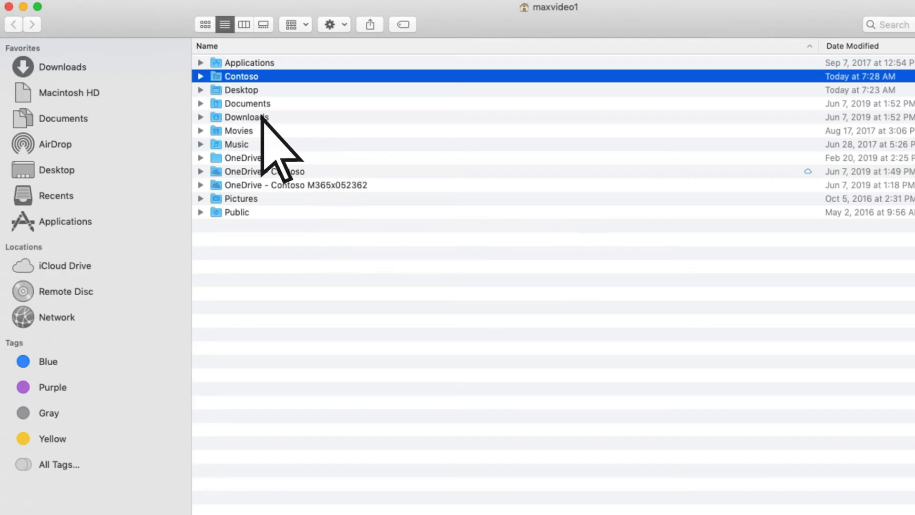
{"action": "left_click", "coordinate": [201, 76]}
{"action": "left_click", "coordinate": [215, 90]}
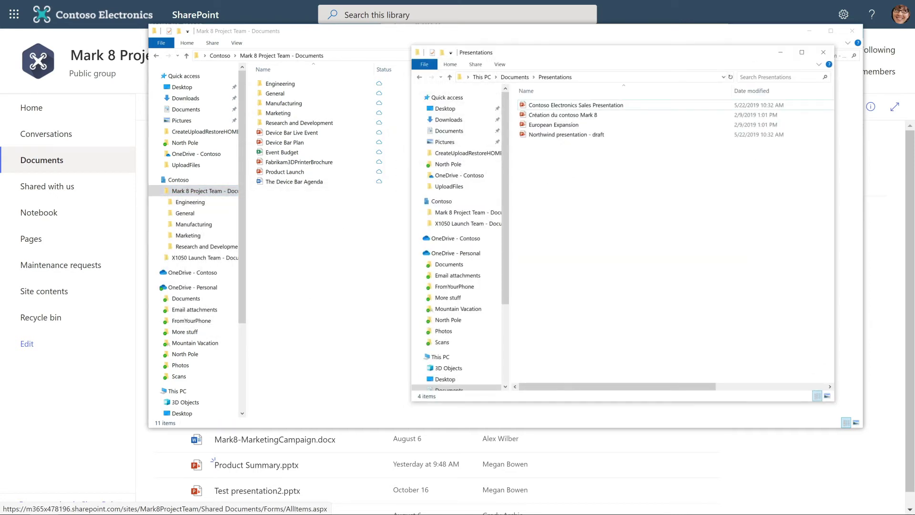
Step: Drag the four presentation files into the Mark 8 Project Team - Documents window
{"action": "left_click_drag", "start_coordinate": [654, 165], "coordinate": [570, 106]}
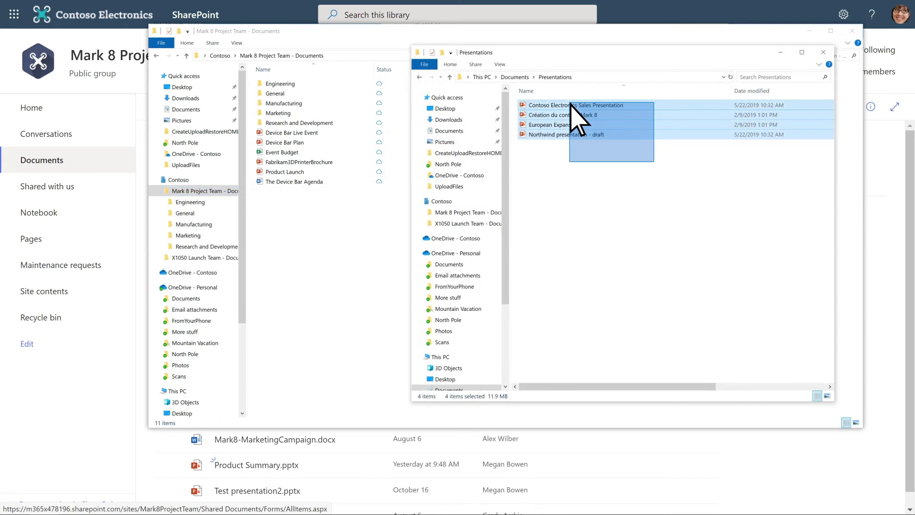
{"action": "left_click_drag", "start_coordinate": [571, 107], "coordinate": [333, 259]}
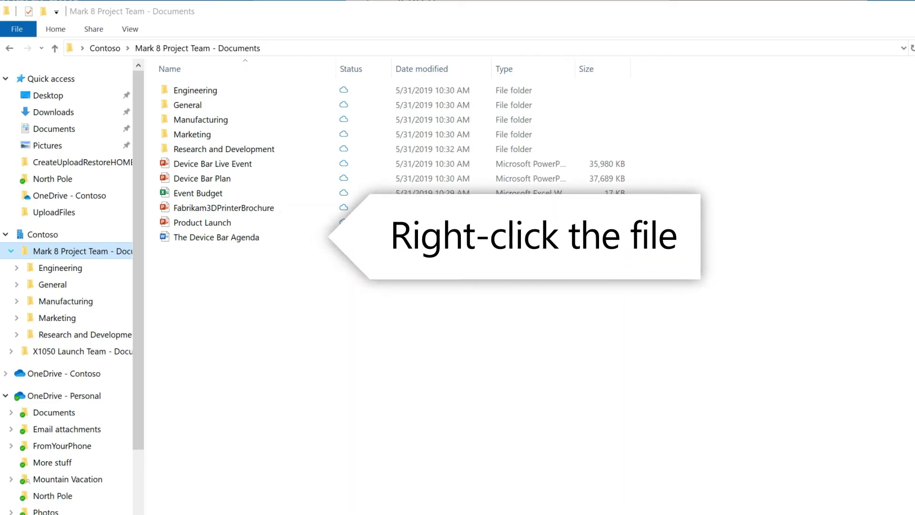
Step: Set The Device Bar Agenda to 'Always keep on this device'
{"action": "right_click", "coordinate": [280, 238]}
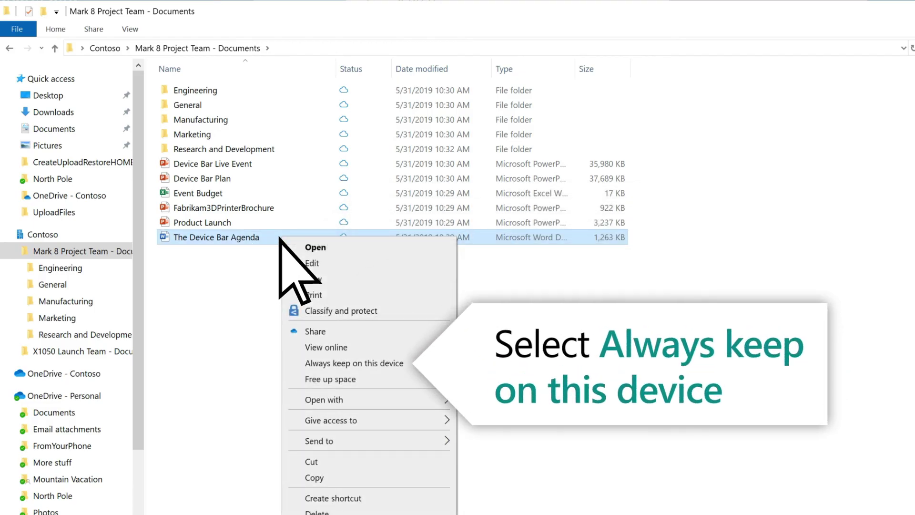
{"action": "left_click", "coordinate": [294, 363]}
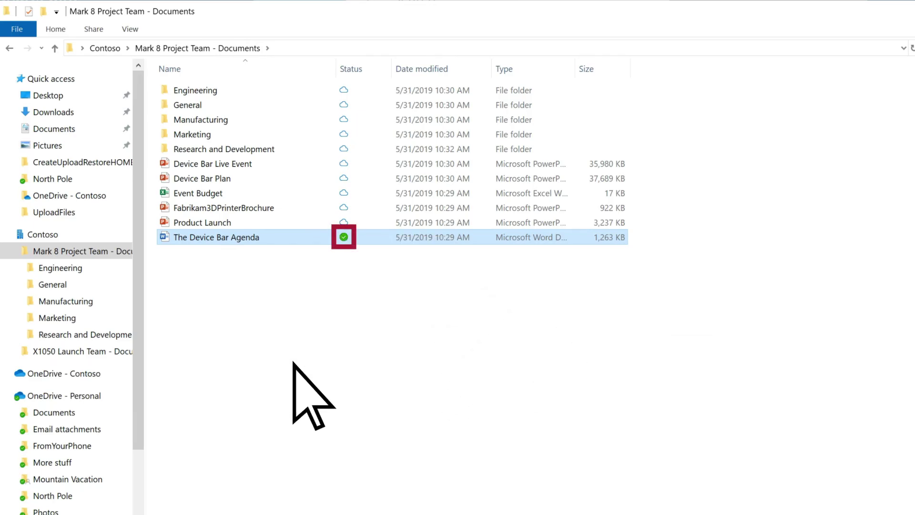